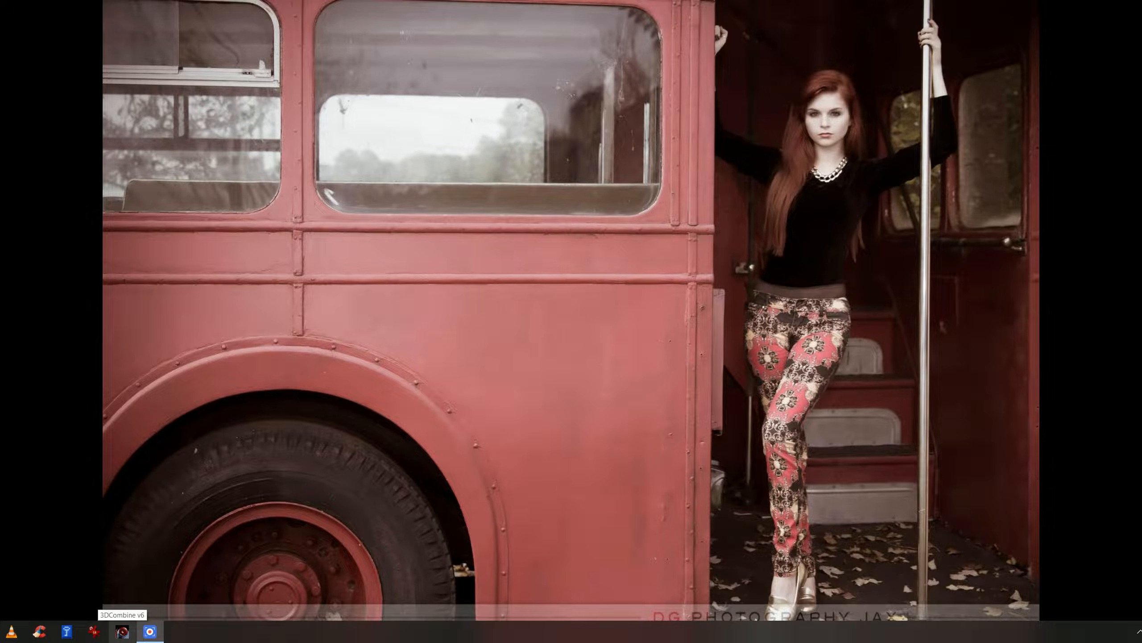
Launch 3DCombine and open shutterstock_26740945.mov from Downloads as the left 2D video.
left_click(122, 631)
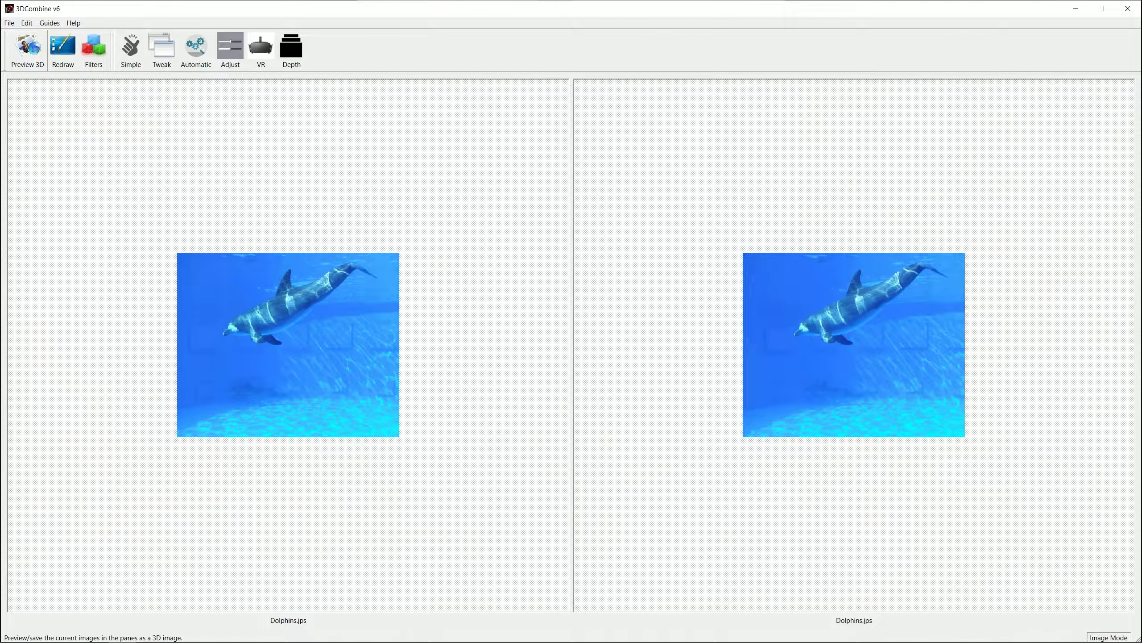
left_click(9, 23)
mouse_move(44, 64)
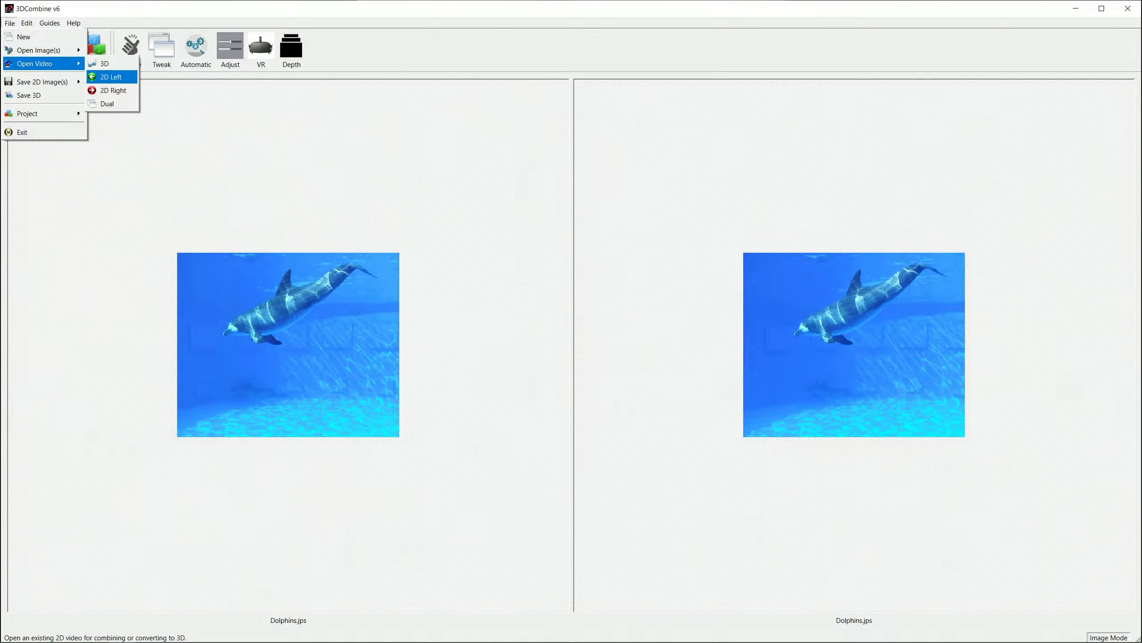
left_click(111, 77)
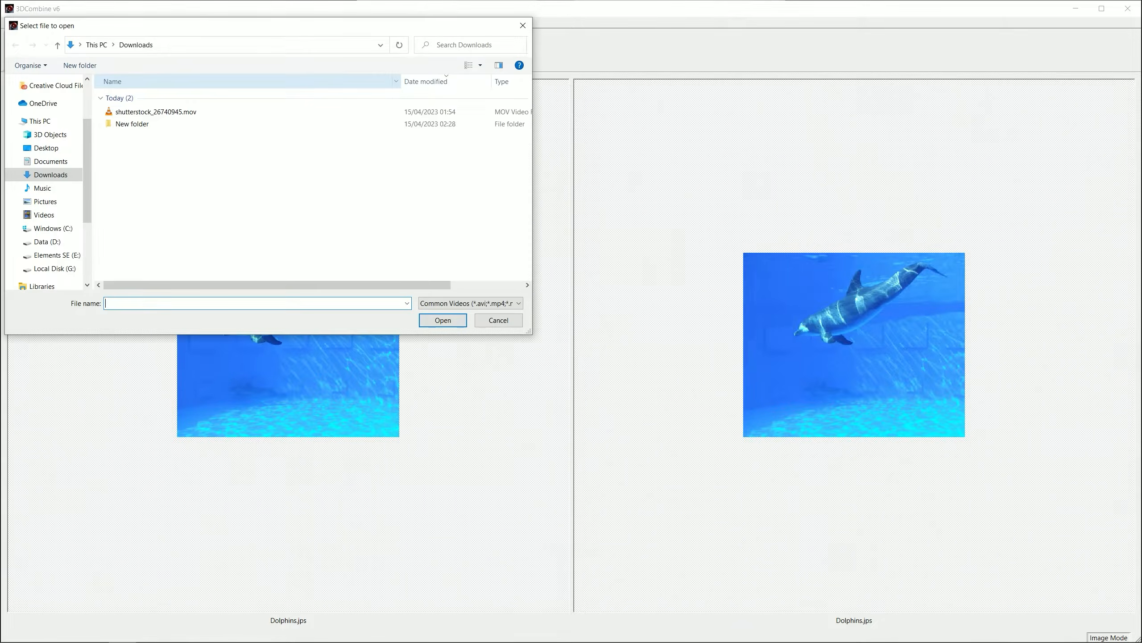
left_click(156, 111)
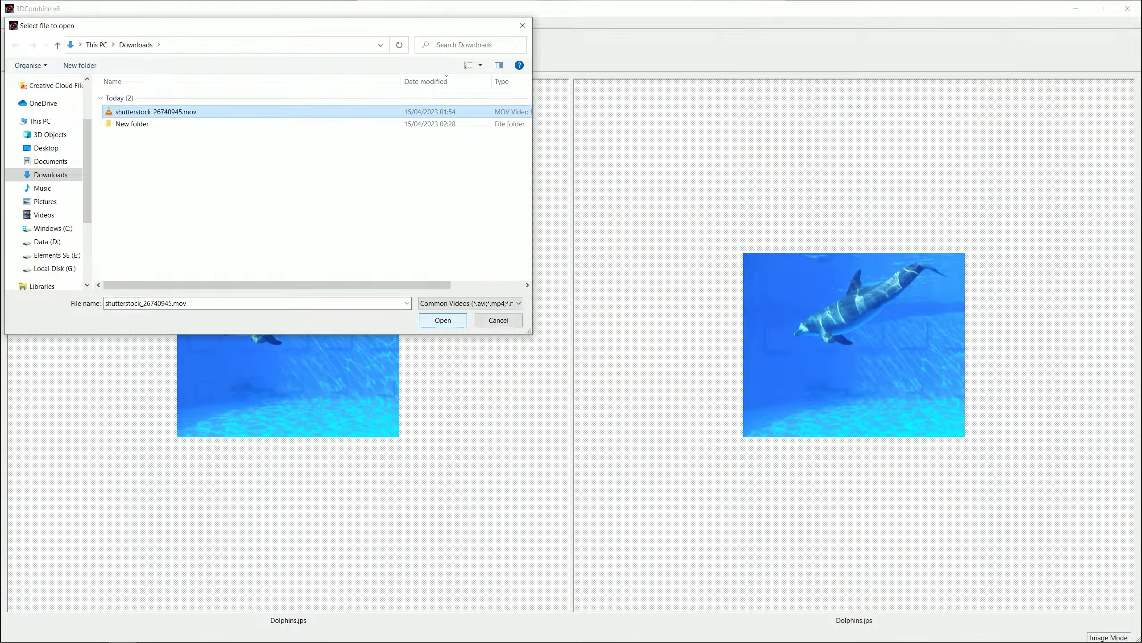
left_click(443, 321)
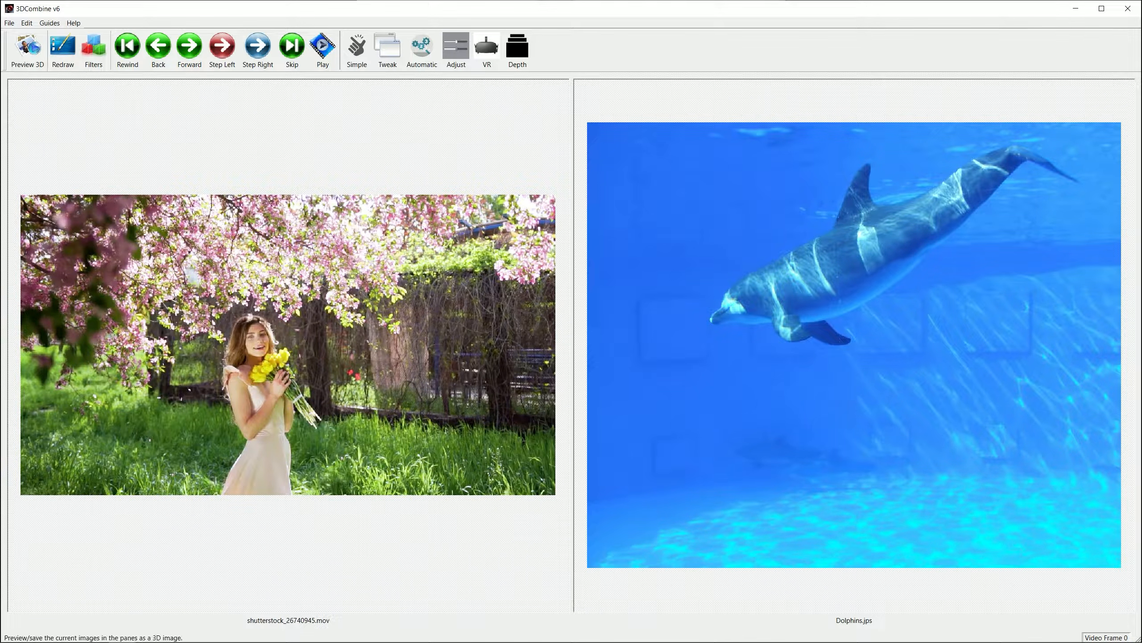
Open shutterstock_26740945.mov from Downloads as the right 2D video too.
left_click(9, 23)
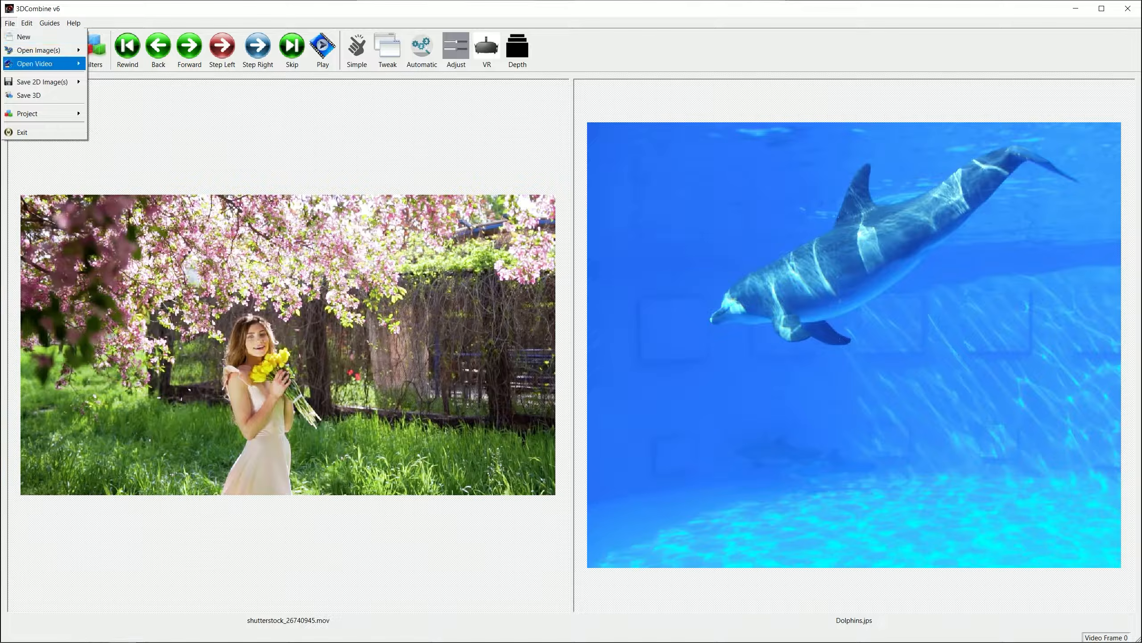
mouse_move(42, 64)
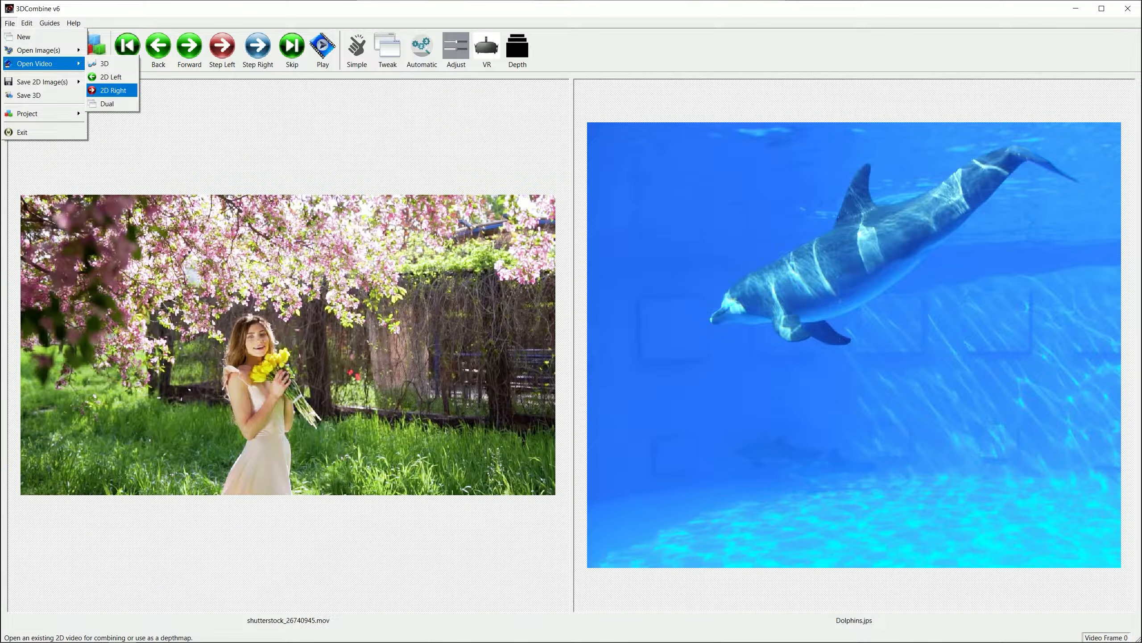
left_click(112, 90)
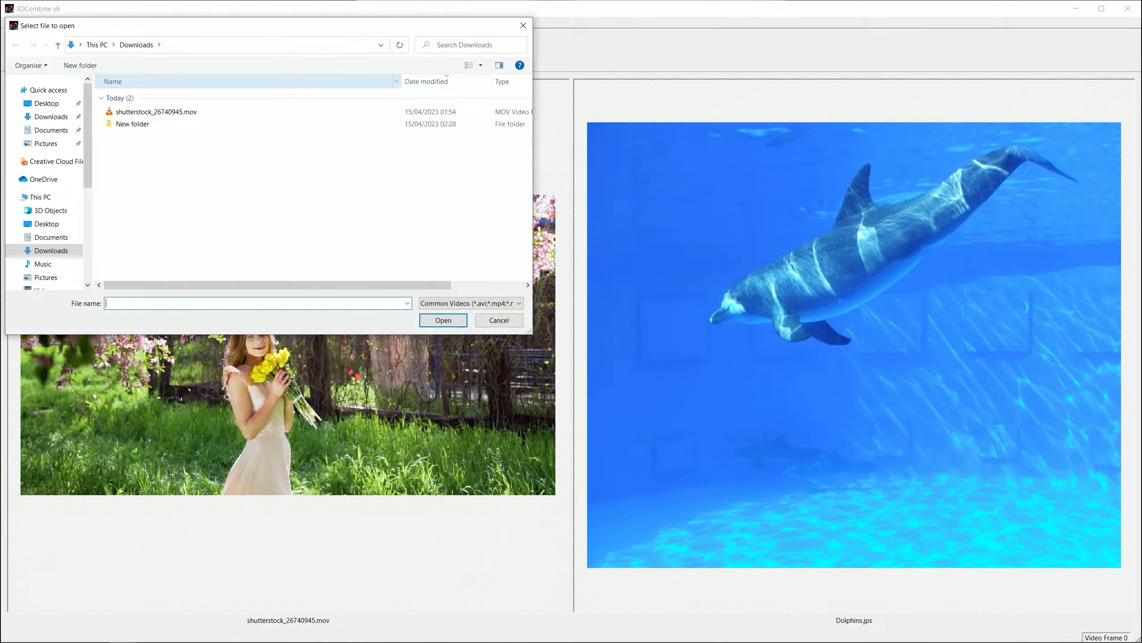
left_click(155, 112)
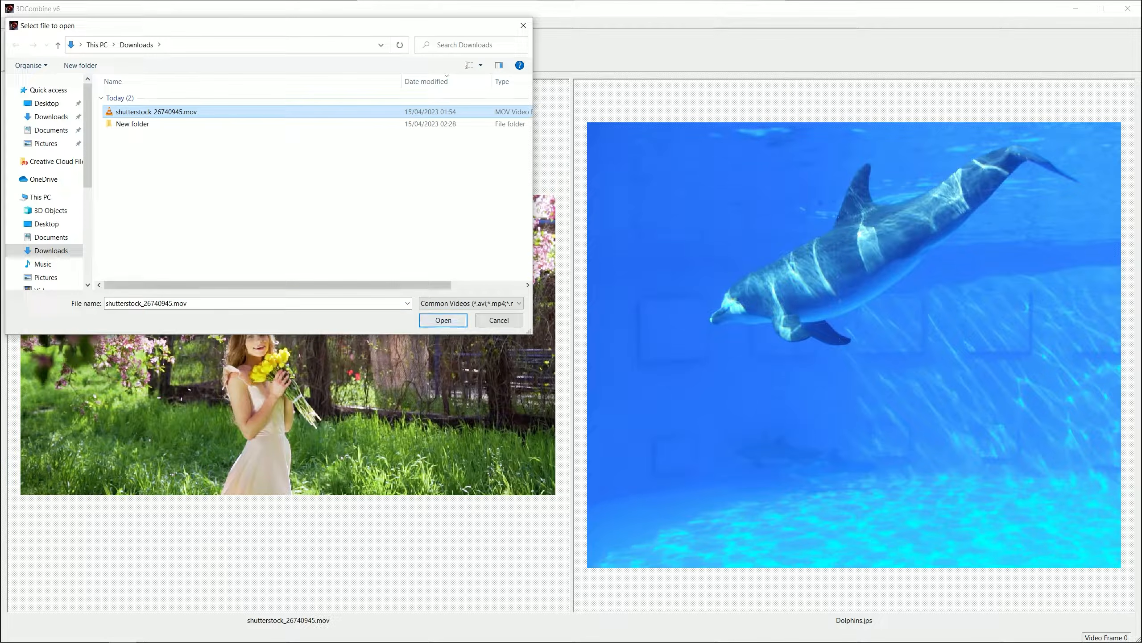
left_click(443, 320)
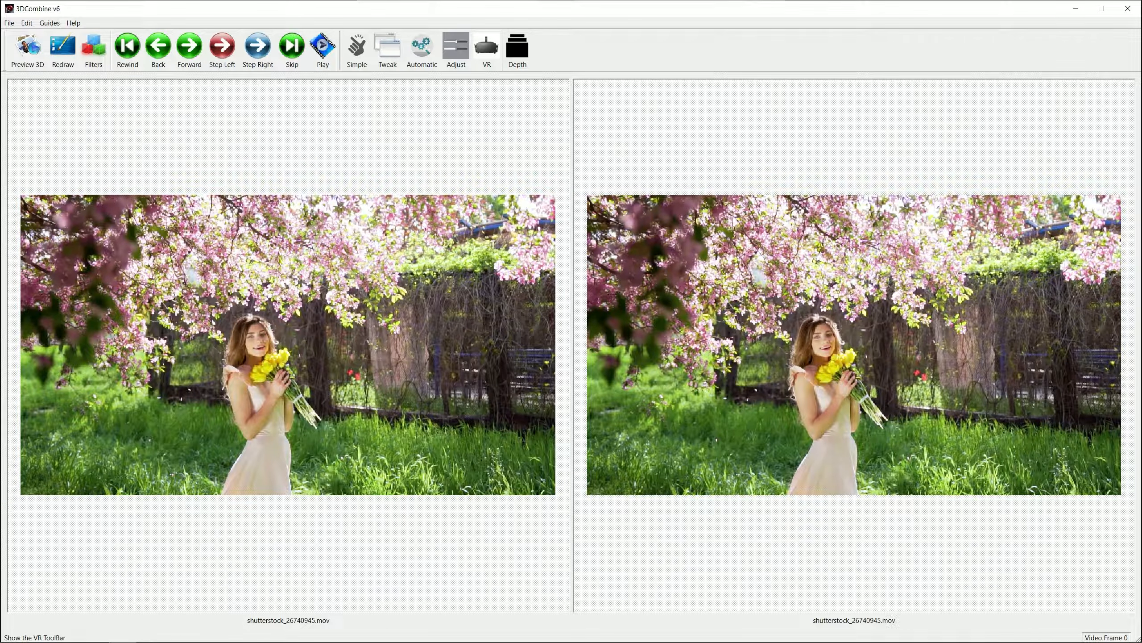
Apply the VR Fisheye conversion to both videos with the Equirectangular projection model and a 180-degree FOV.
left_click(486, 48)
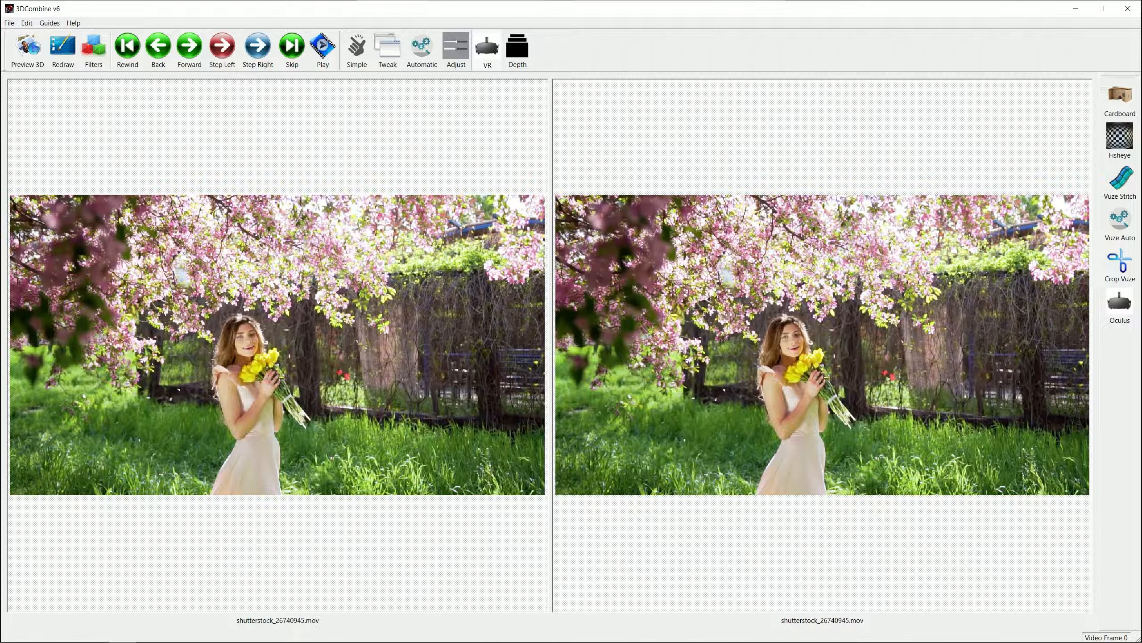
left_click(1120, 140)
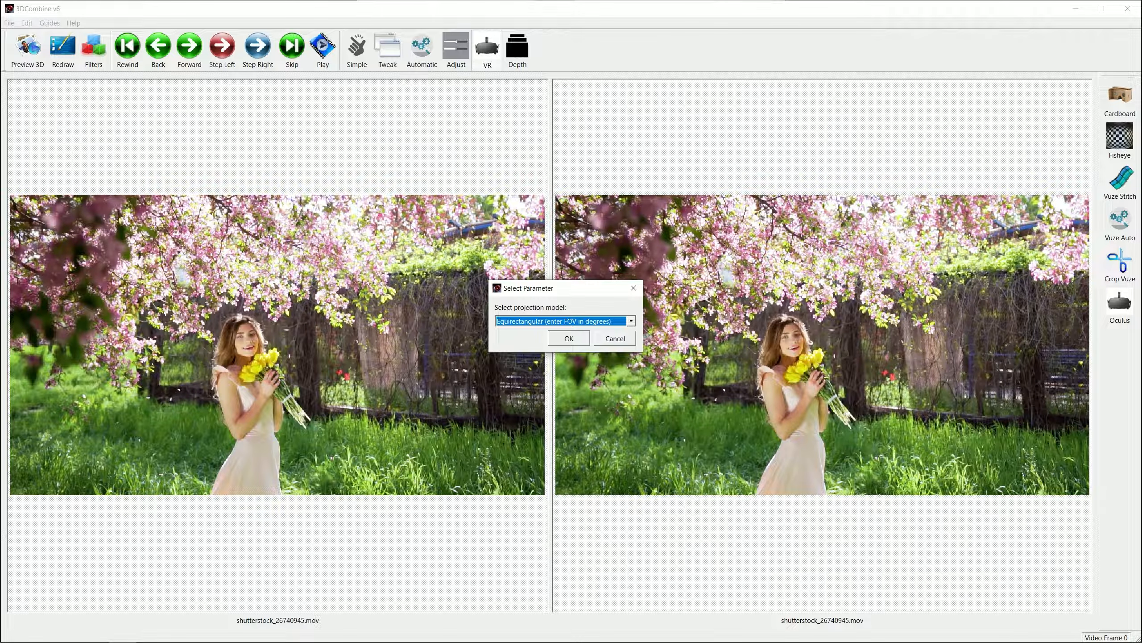
left_click(569, 339)
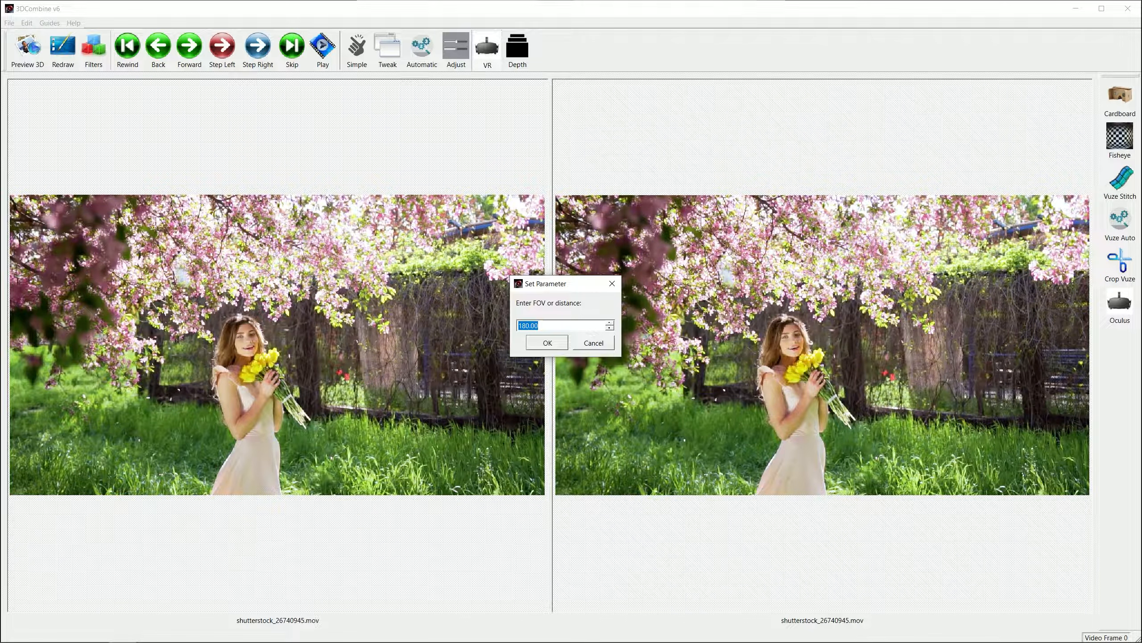
left_click(547, 342)
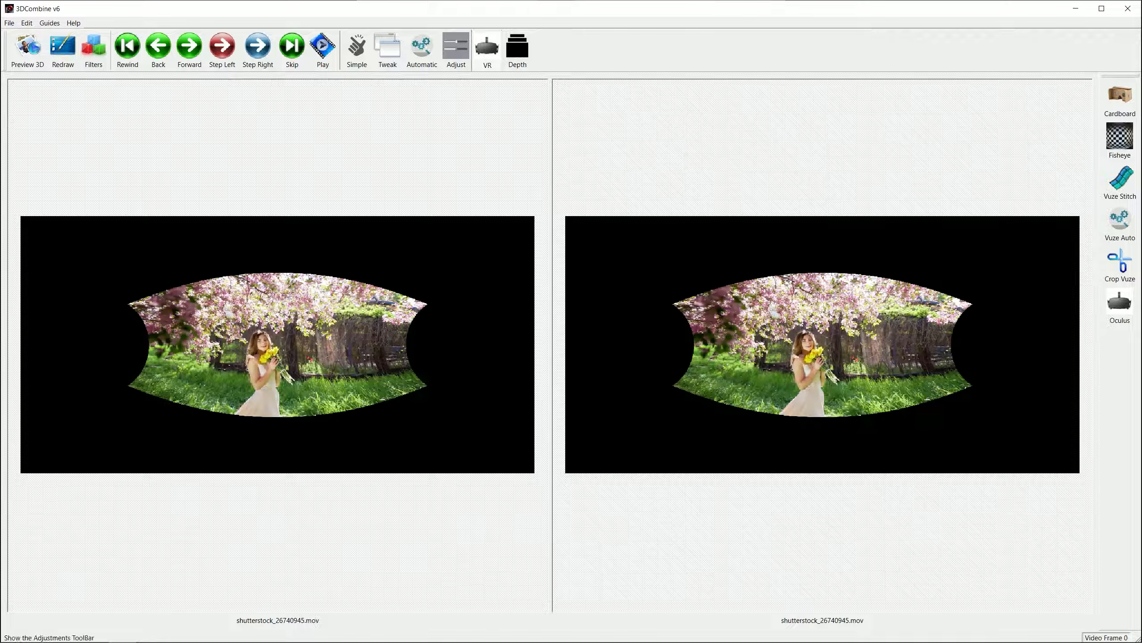
Crop both videos horizontally by the maximum amount on the left and right sides, and store the changes.
left_click(455, 47)
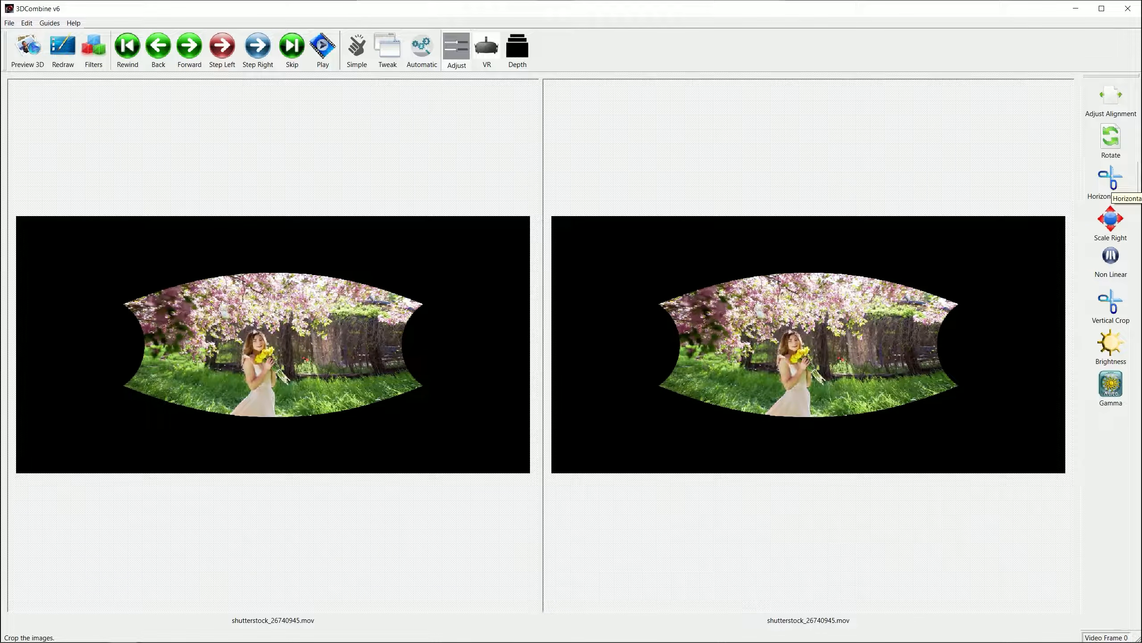
left_click(1111, 180)
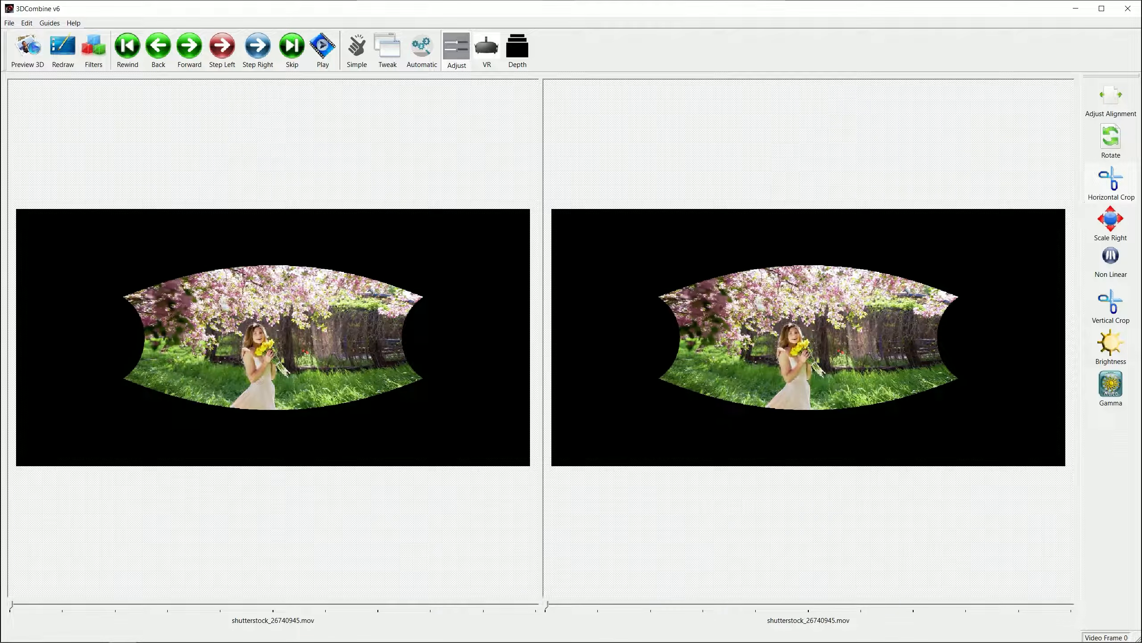
left_click_drag(11, 605, 538, 605)
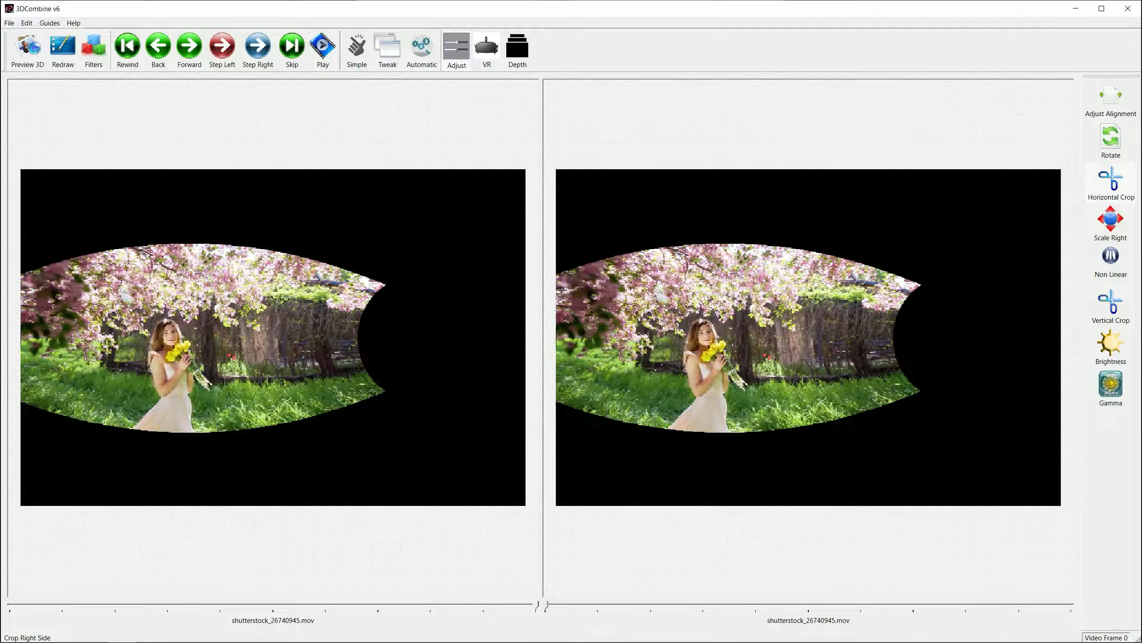
left_click_drag(546, 605, 1073, 605)
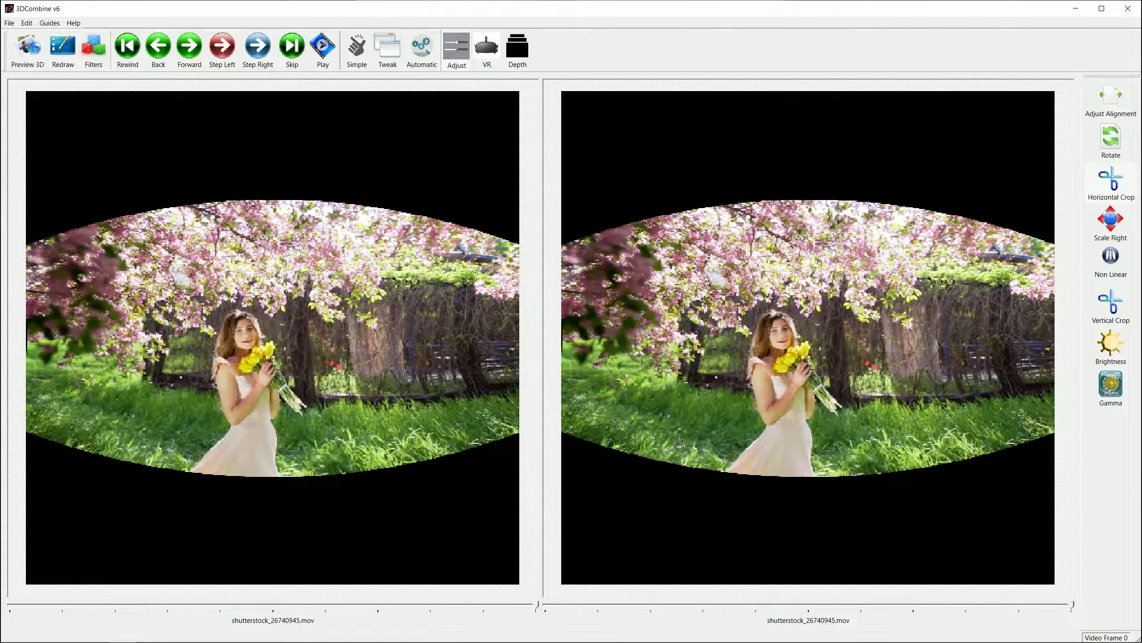
left_click(517, 47)
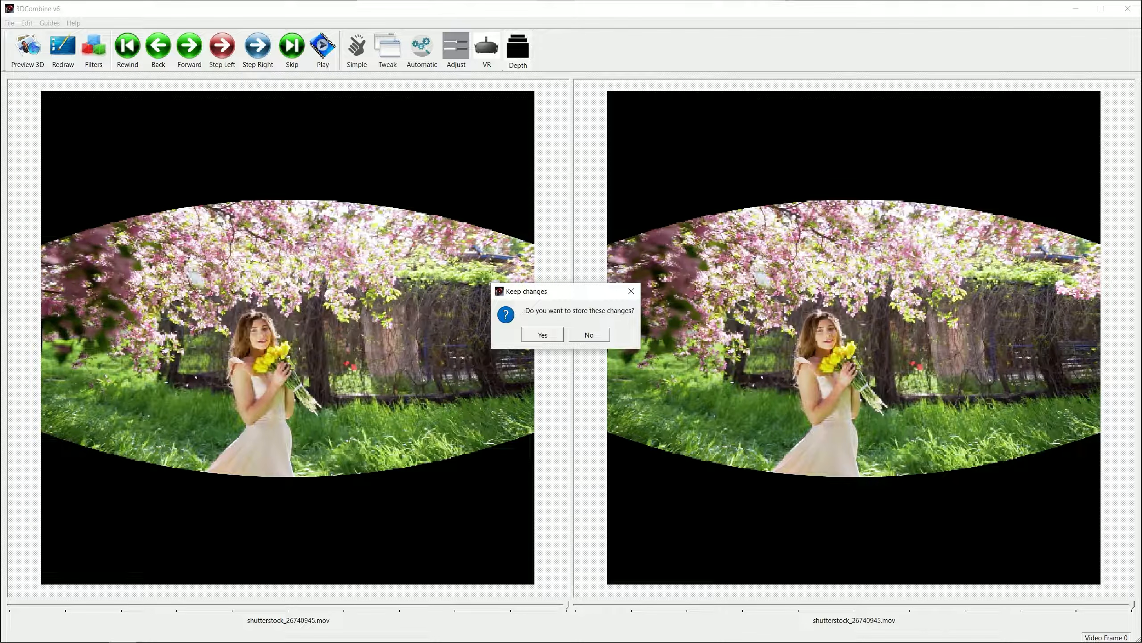
left_click(542, 334)
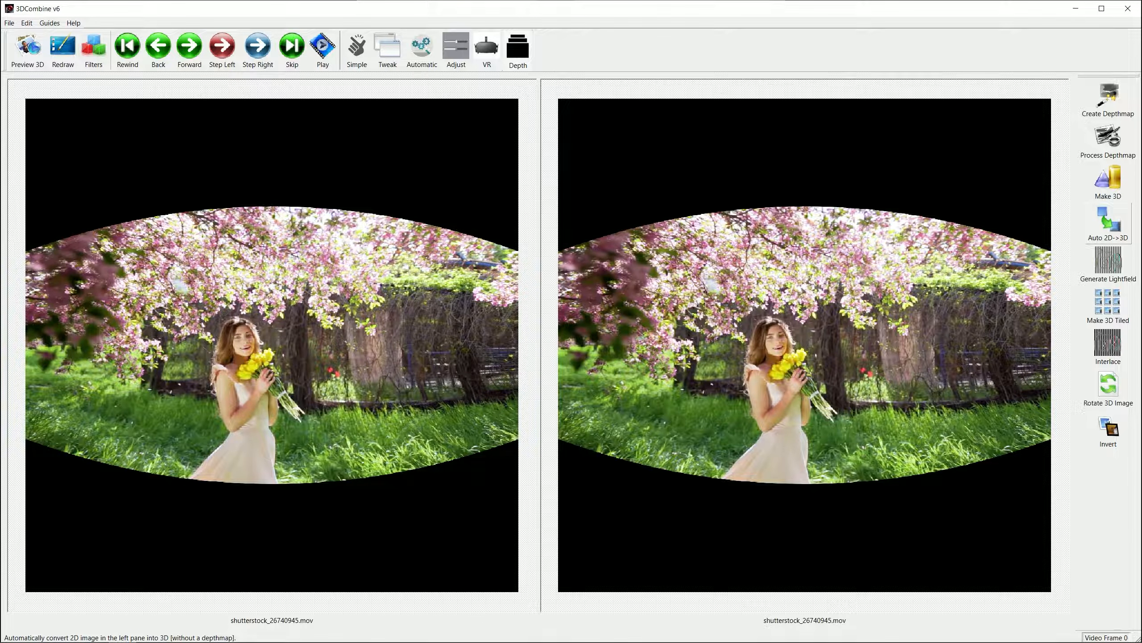
Convert the left video to 3D with Auto 2D->3D, using the Intelligent image type.
left_click(1109, 221)
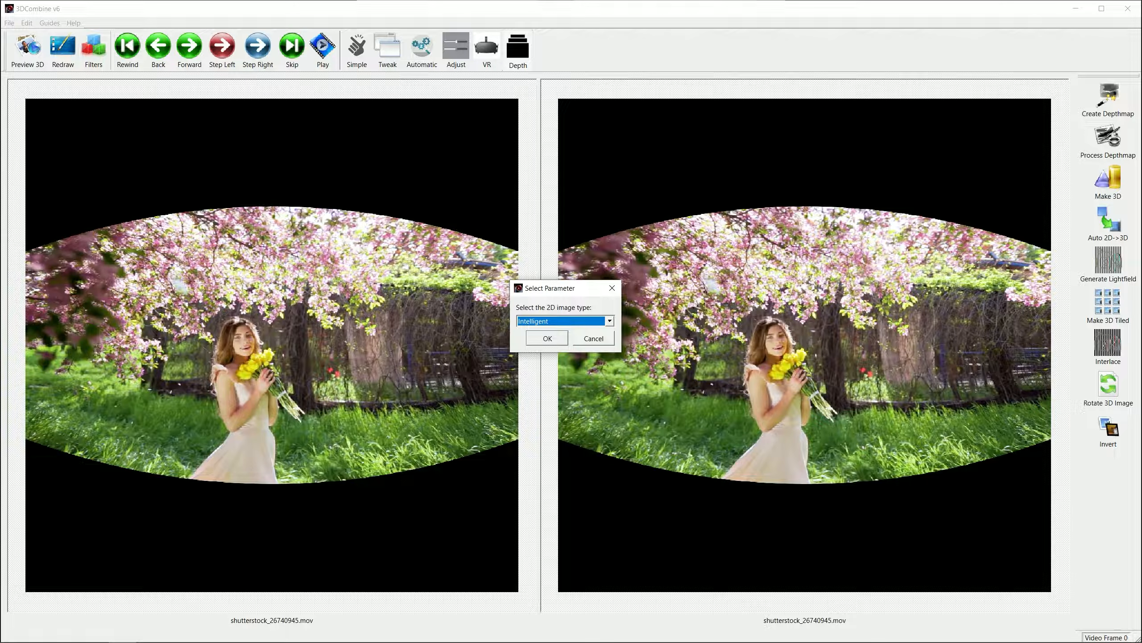
key("Tab")
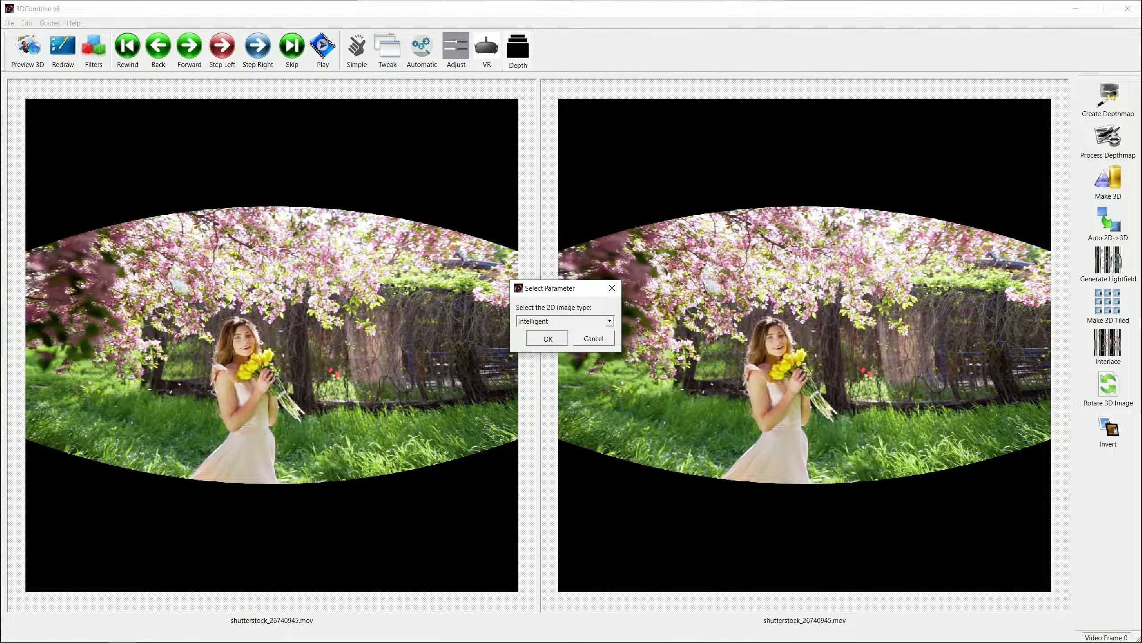
key("Return")
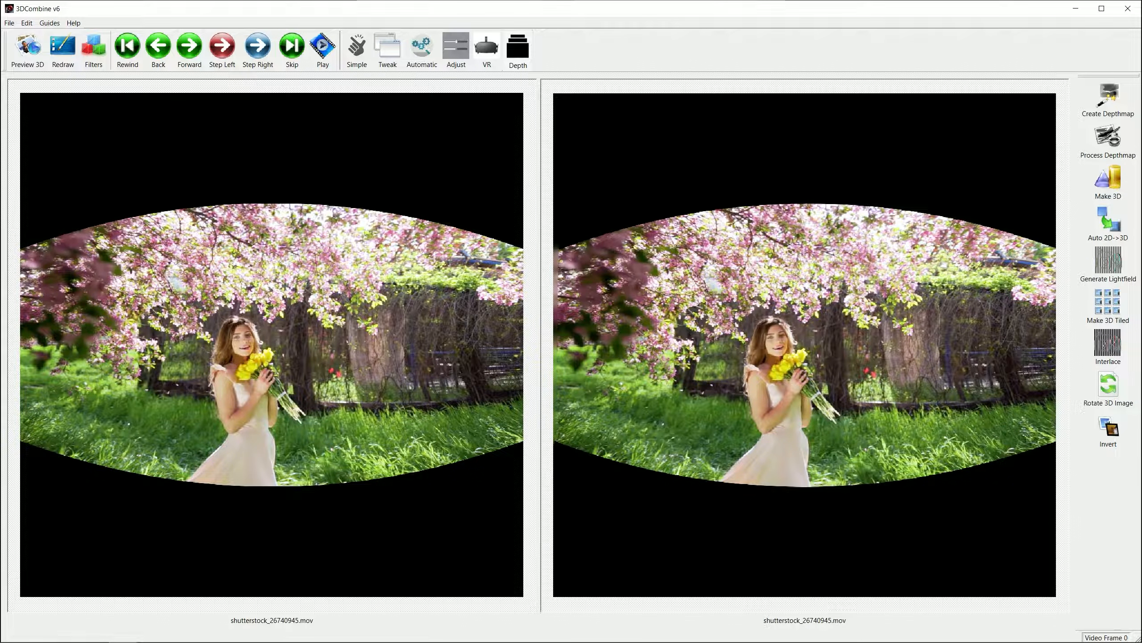
Save the 3D result in Parallel format as an MPEG-4 video named "new video VR180" in Downloads.
left_click(8, 23)
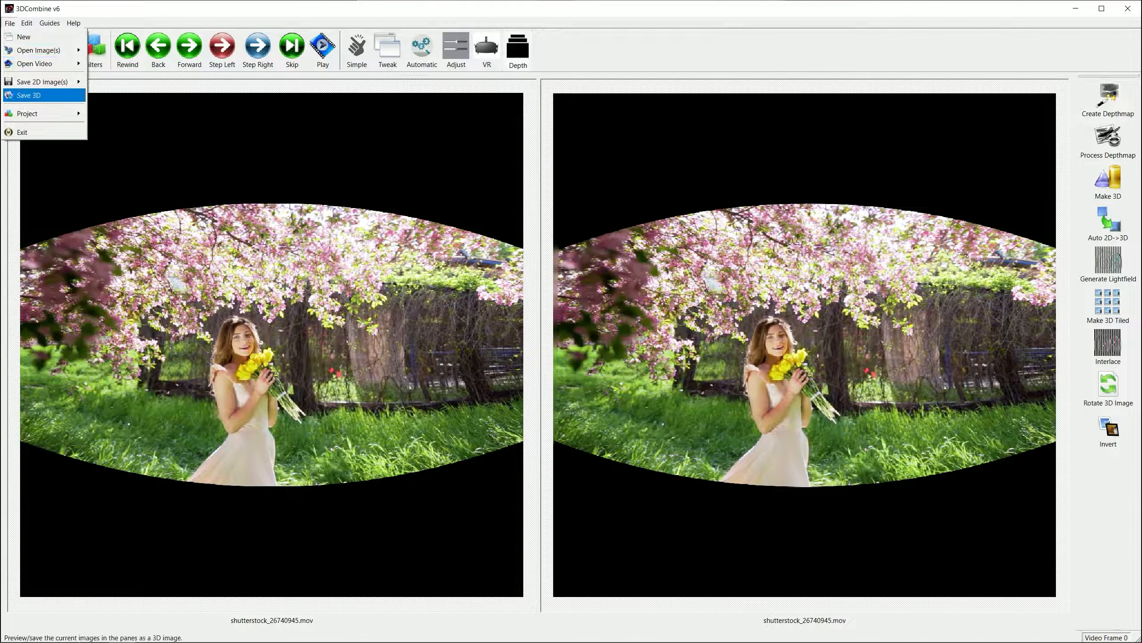
left_click(29, 95)
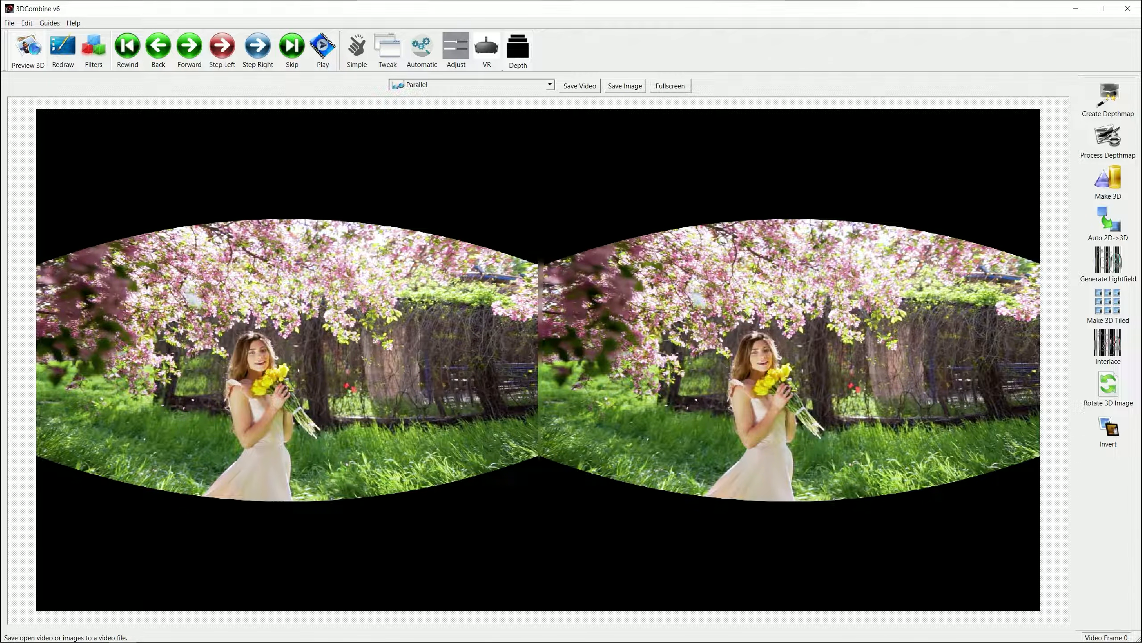
left_click(580, 85)
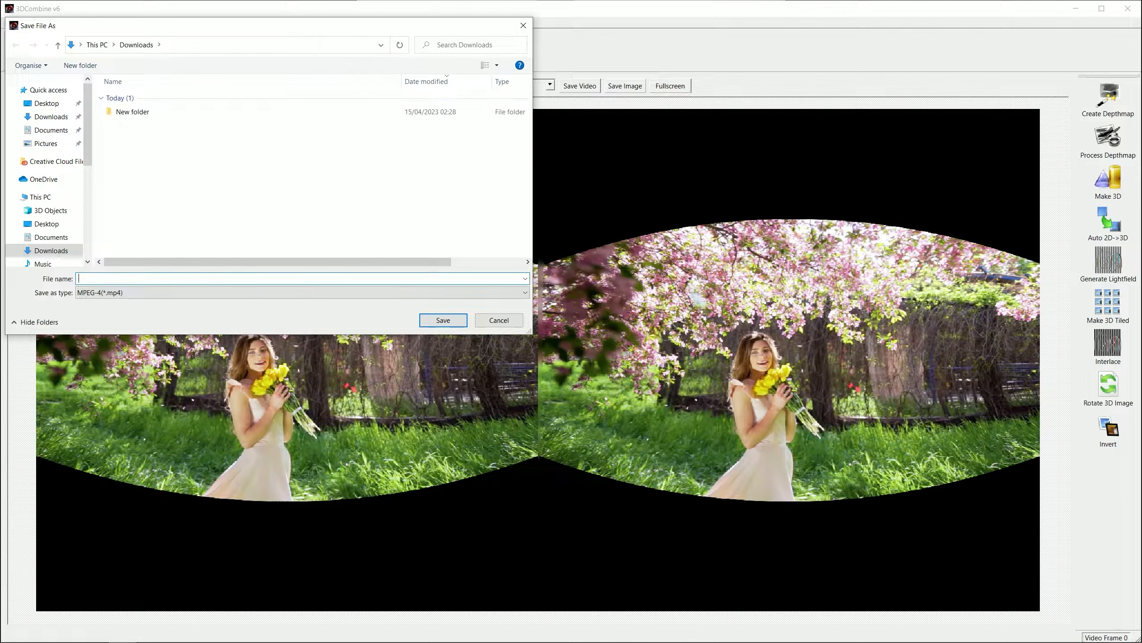
type("n")
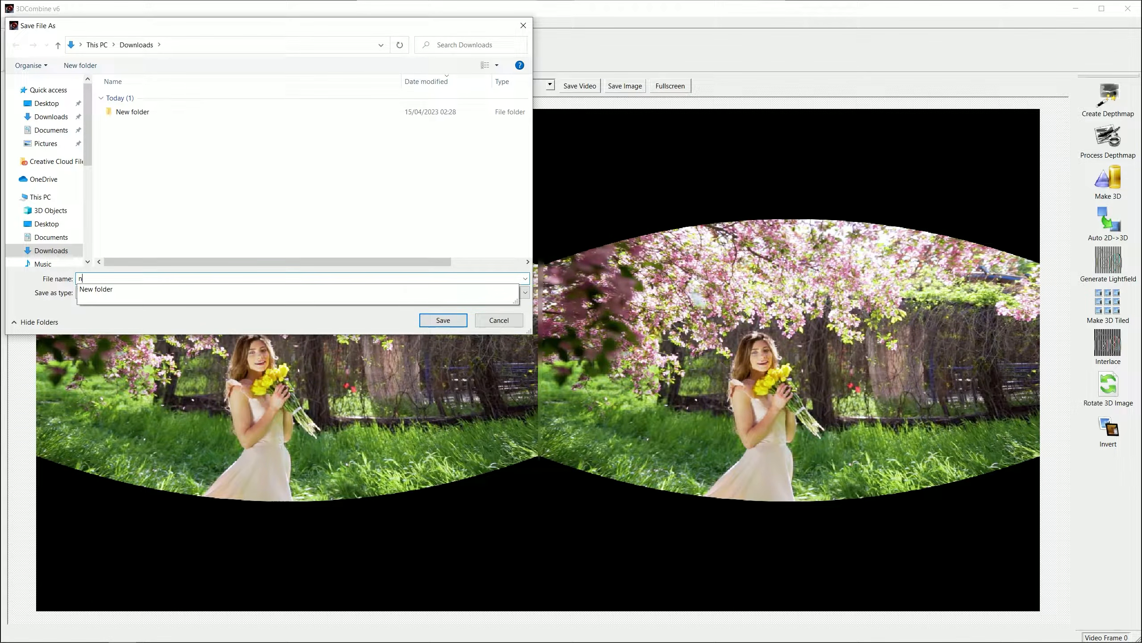
type("ew vide")
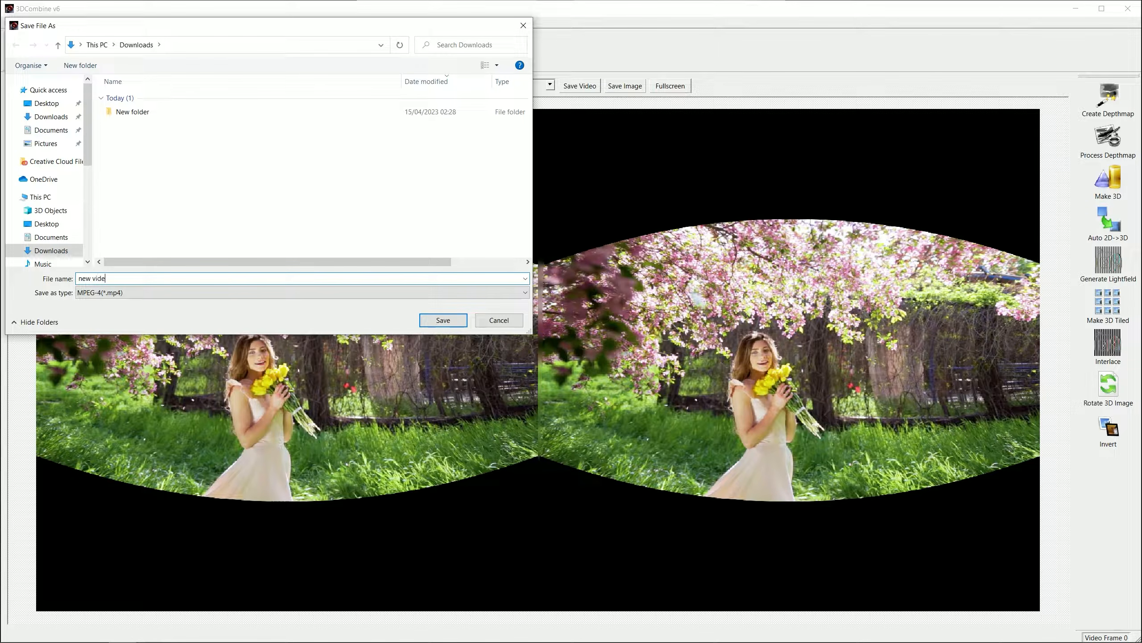
type("o VR180")
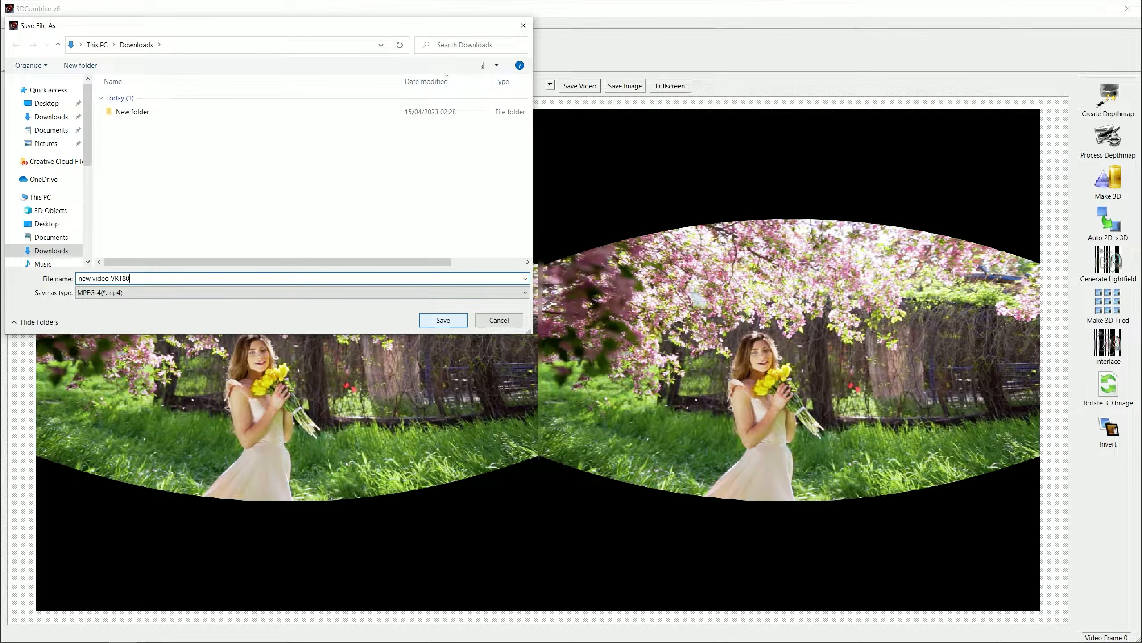
left_click(443, 320)
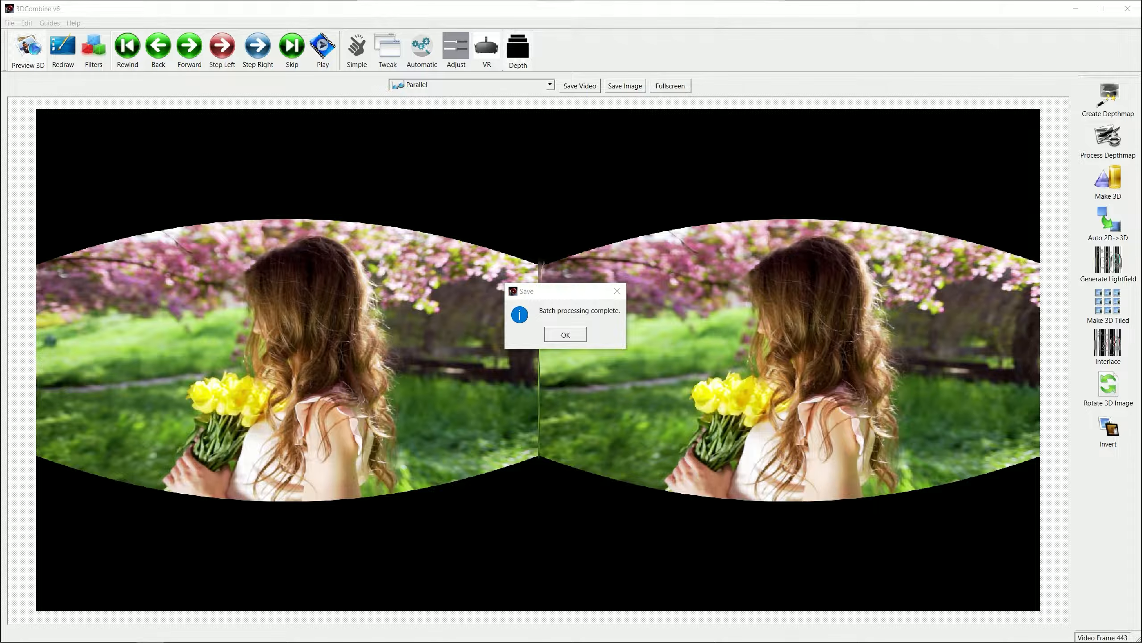
Switch to File Explorer and open the Downloads folder to check for the exported video.
key("super+e")
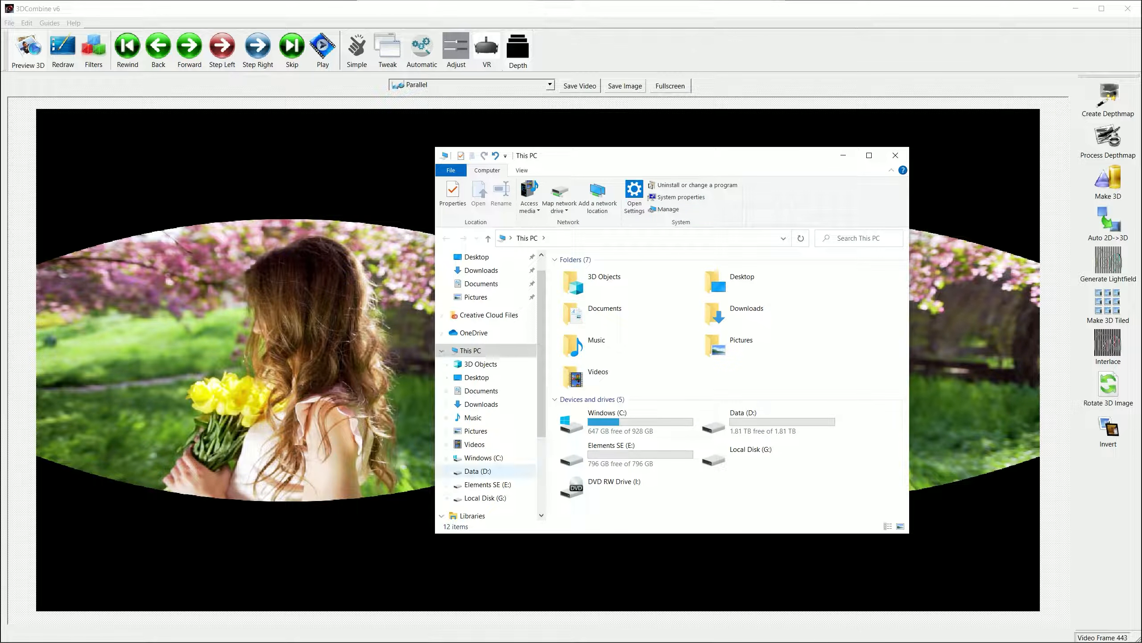
left_click(481, 404)
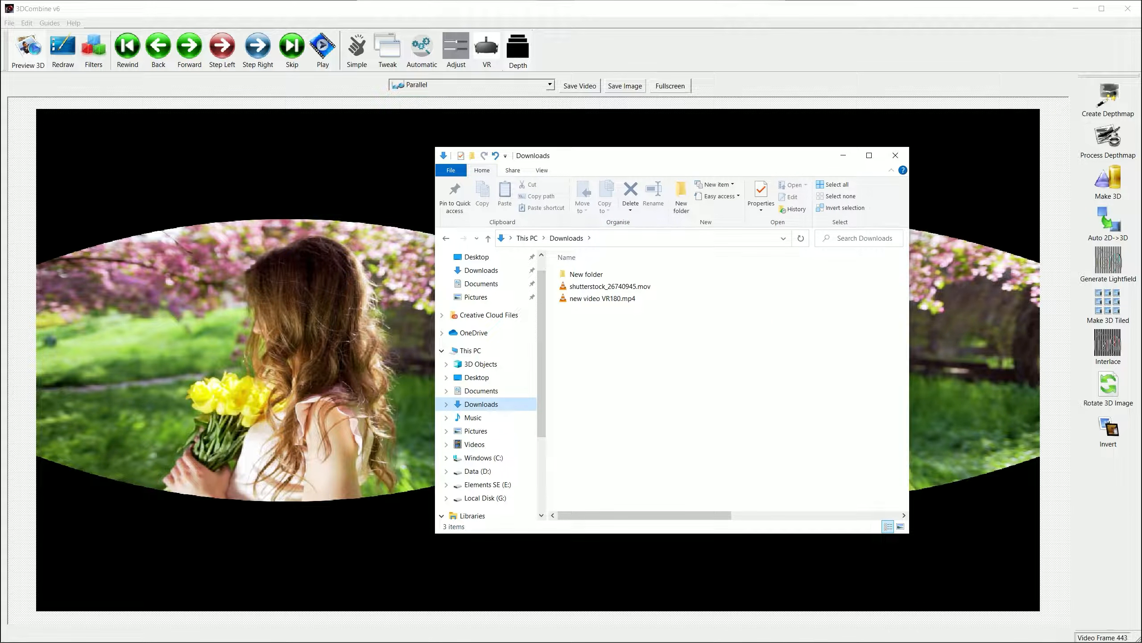